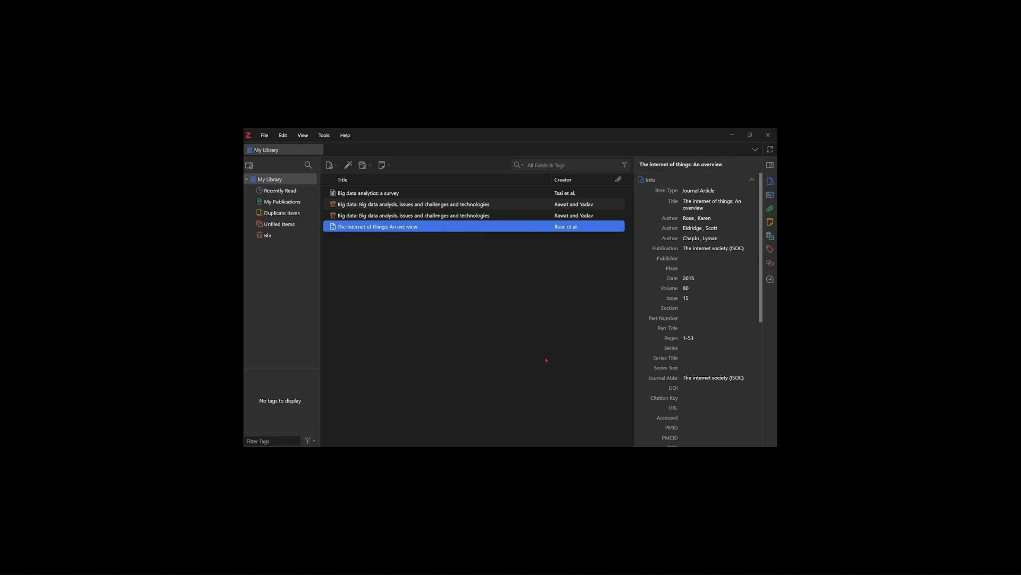
Switch to Google Scholar in Chrome and import the RefMan citation of "The internet of things: a survey" into the Zotero library
{"action": "mouse_move", "coordinate": [504, 455]}
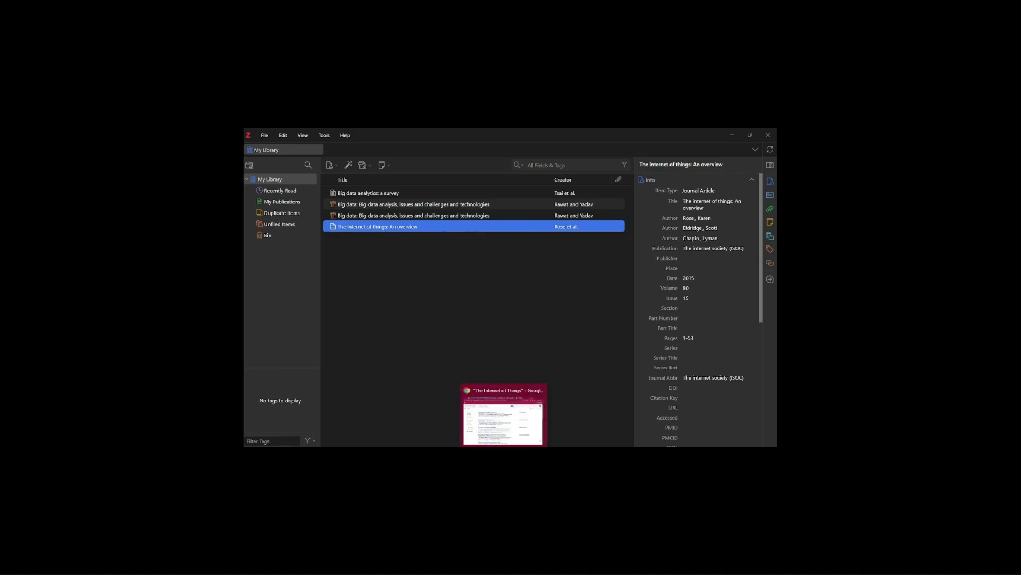
{"action": "left_click", "coordinate": [504, 420]}
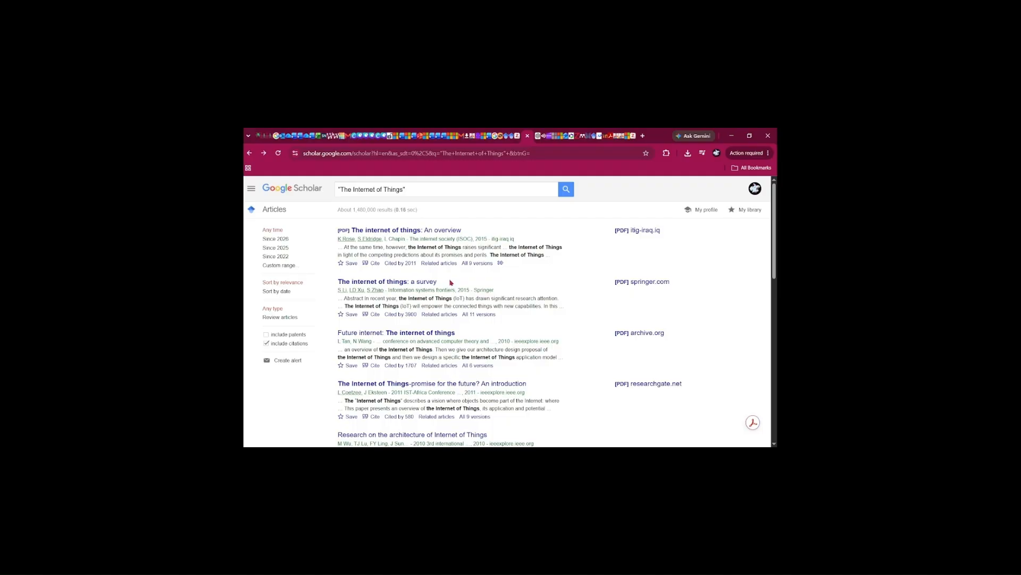
{"action": "left_click", "coordinate": [396, 282]}
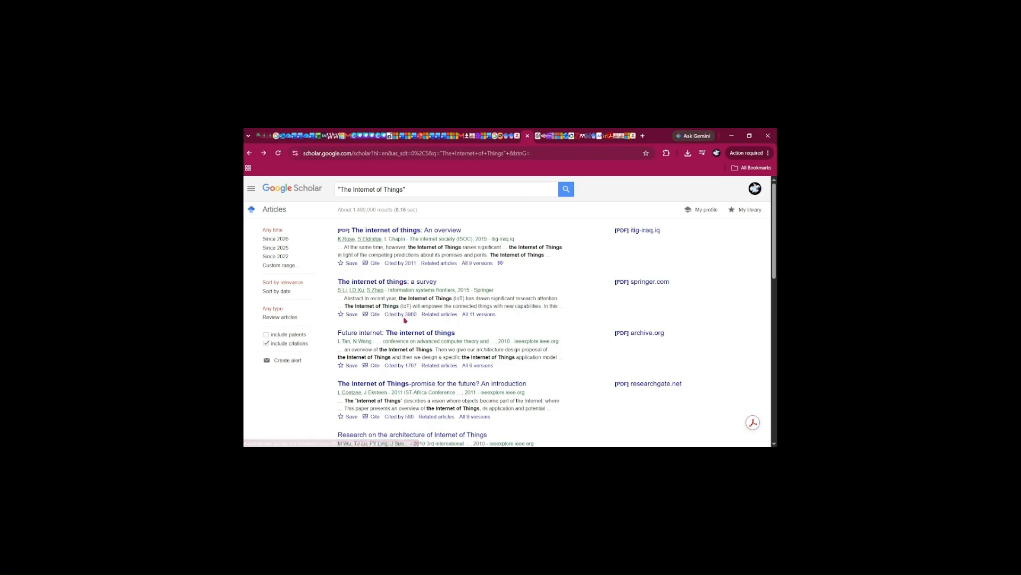
{"action": "left_click", "coordinate": [376, 315]}
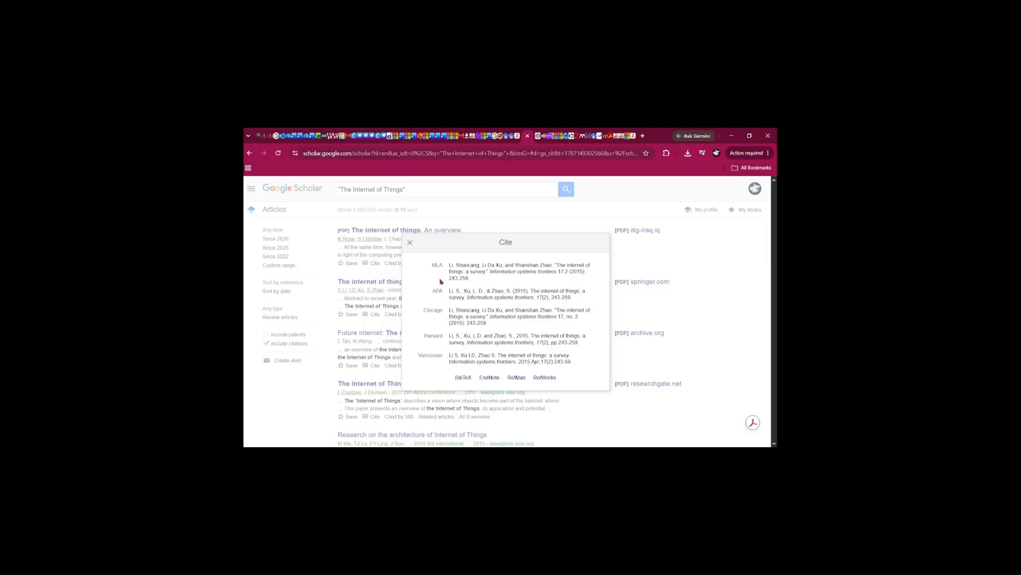
{"action": "triple_click", "coordinate": [491, 293]}
{"action": "left_click", "coordinate": [517, 378]}
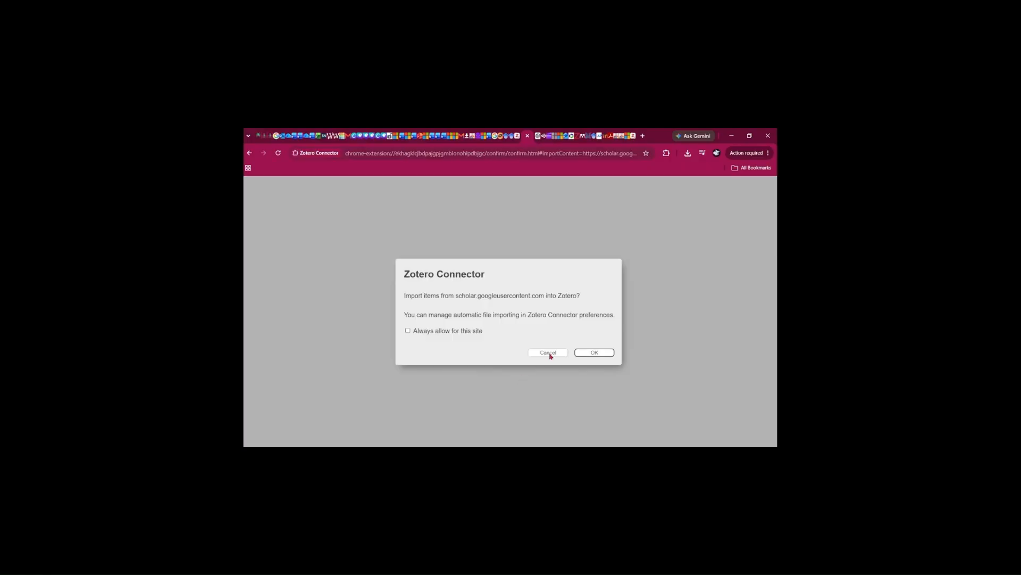
{"action": "left_click", "coordinate": [588, 355]}
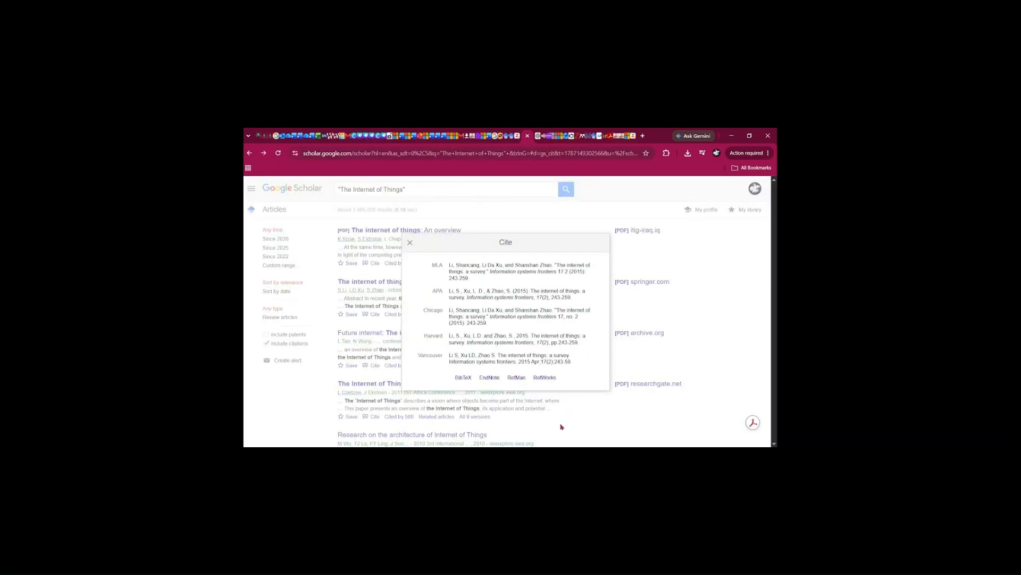
{"action": "mouse_move", "coordinate": [563, 452]}
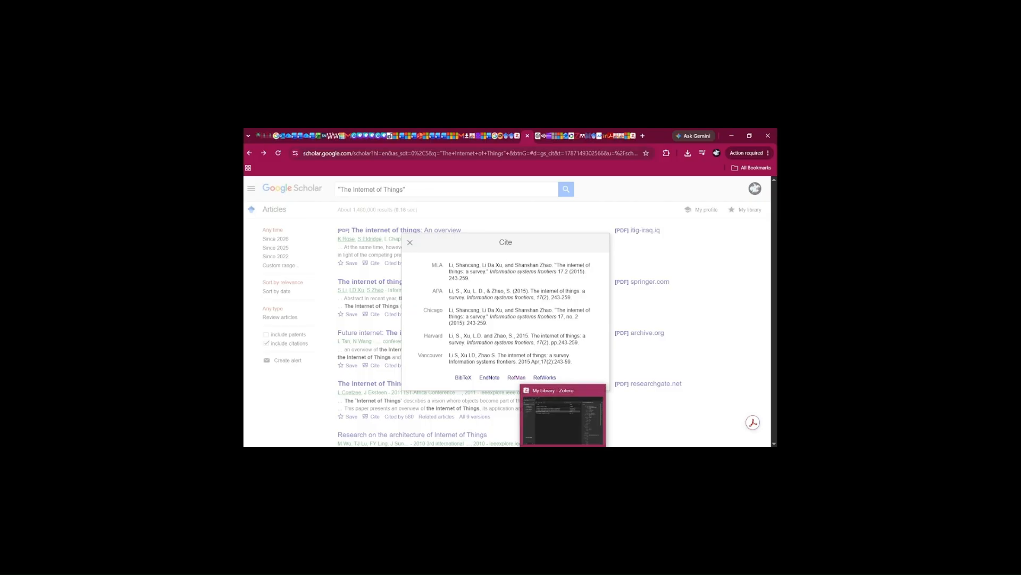
{"action": "left_click", "coordinate": [563, 415]}
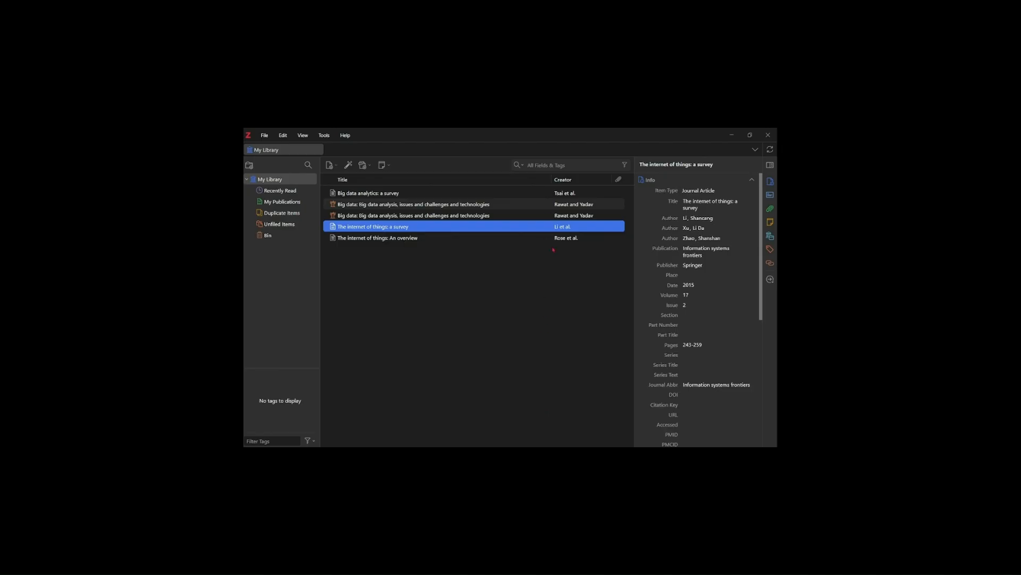
Switch to the Word document and insert a Zotero citation of "The internet of things: a survey" after "for it to make decision"
{"action": "key", "text": "alt+Tab"}
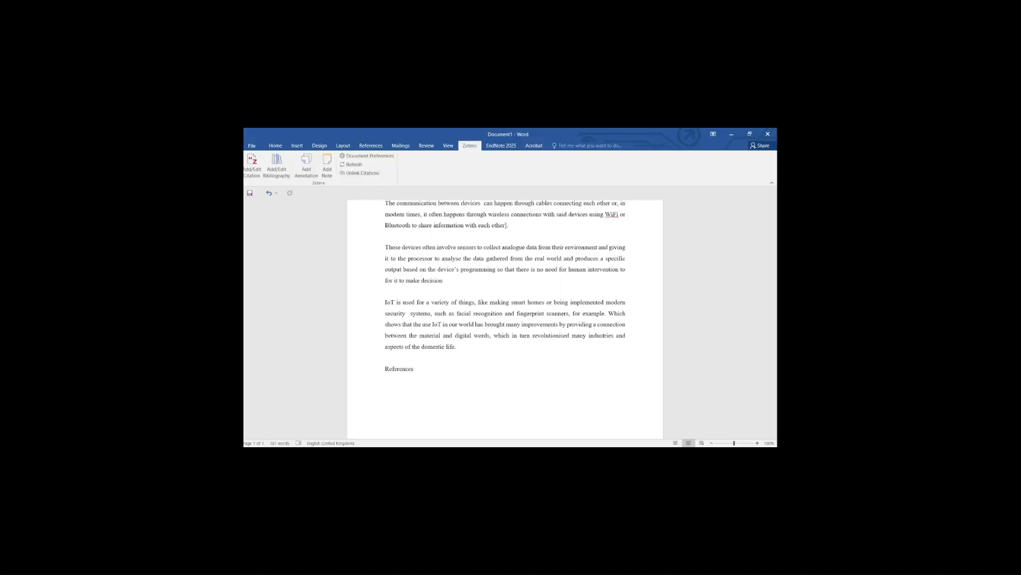
{"action": "scroll", "coordinate": [527, 406], "scroll_direction": "up", "scroll_amount": 2}
{"action": "scroll", "coordinate": [525, 389], "scroll_direction": "up", "scroll_amount": 2}
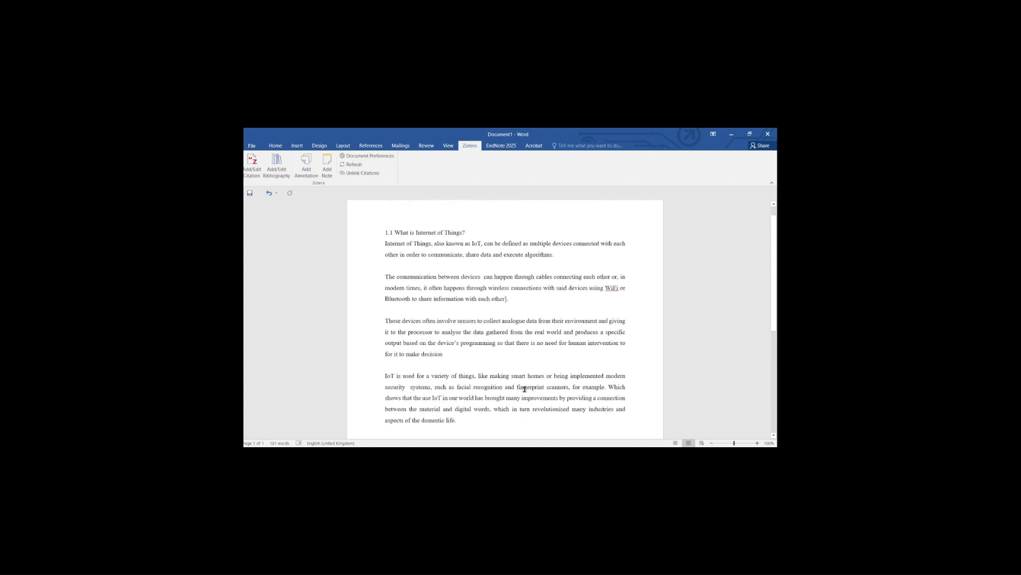
{"action": "scroll", "coordinate": [524, 388], "scroll_direction": "down", "scroll_amount": 2}
{"action": "scroll", "coordinate": [524, 388], "scroll_direction": "up", "scroll_amount": 1}
{"action": "scroll", "coordinate": [524, 389], "scroll_direction": "up", "scroll_amount": 1}
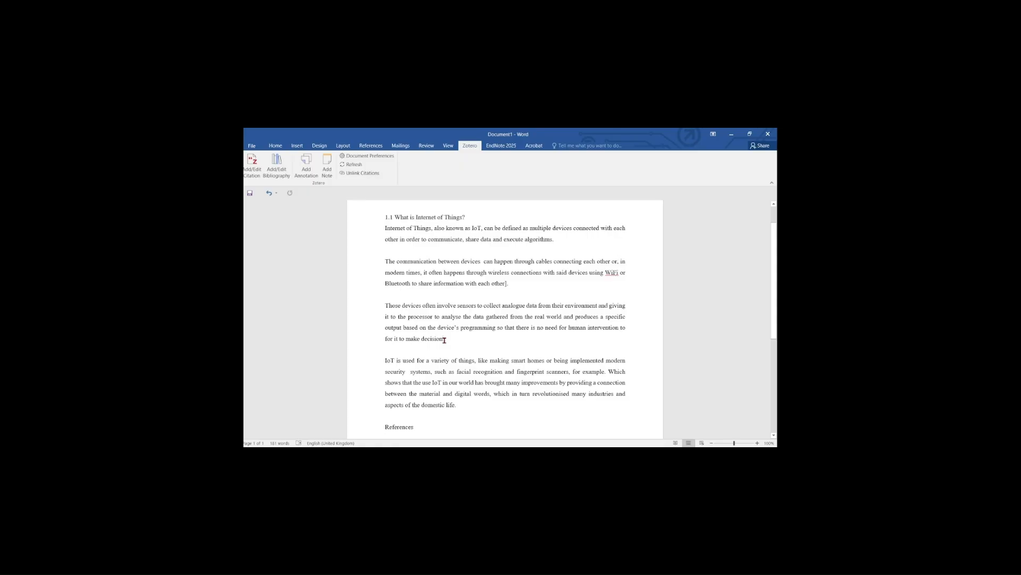
{"action": "left_click", "coordinate": [506, 284]}
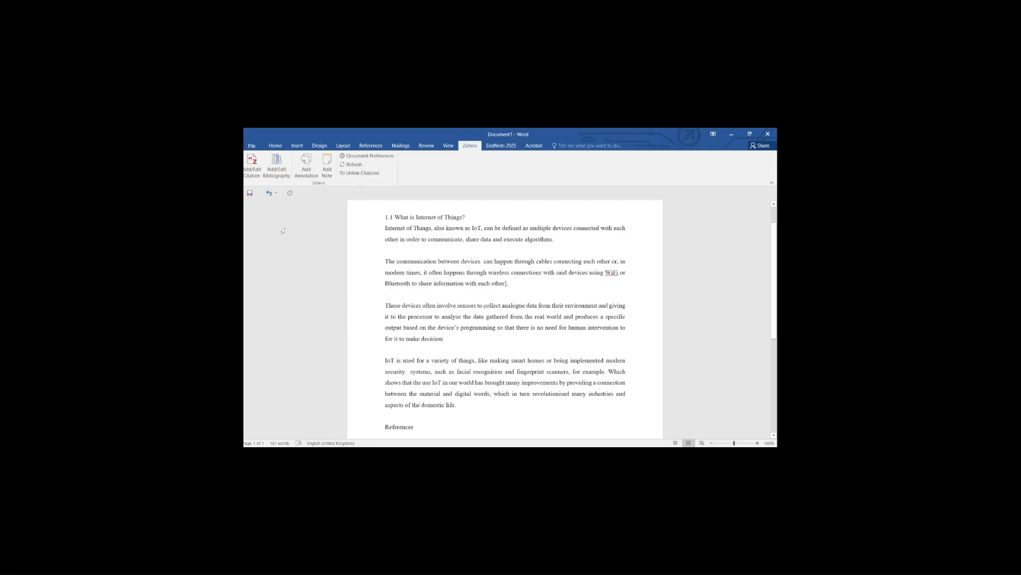
{"action": "left_click", "coordinate": [255, 176]}
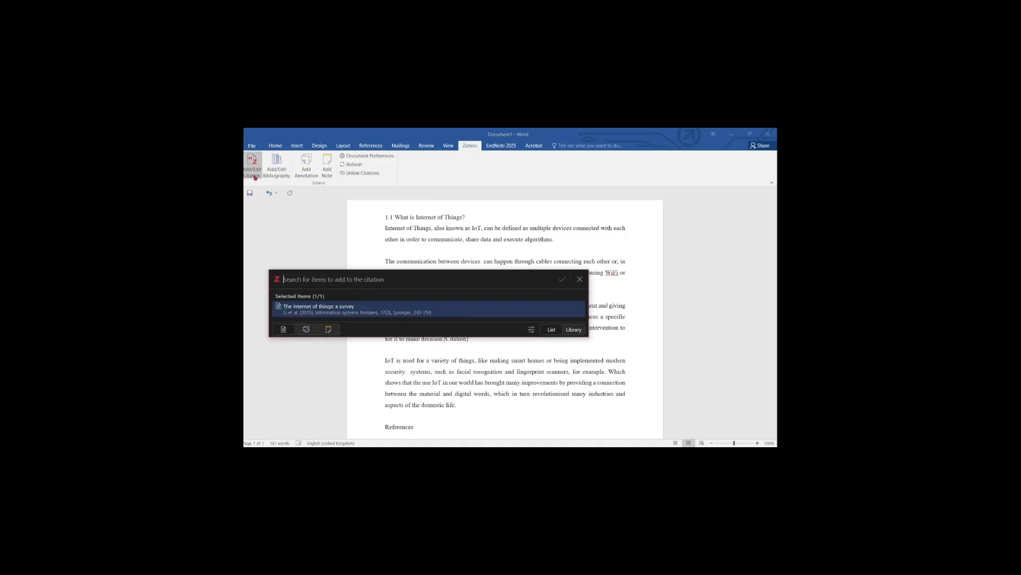
{"action": "left_click", "coordinate": [344, 312]}
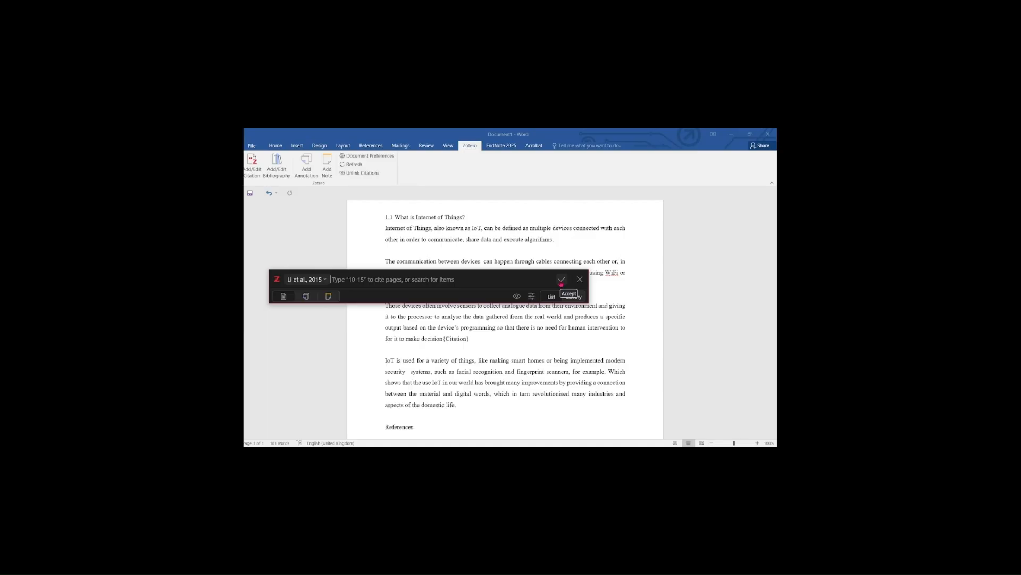
{"action": "left_click", "coordinate": [561, 279]}
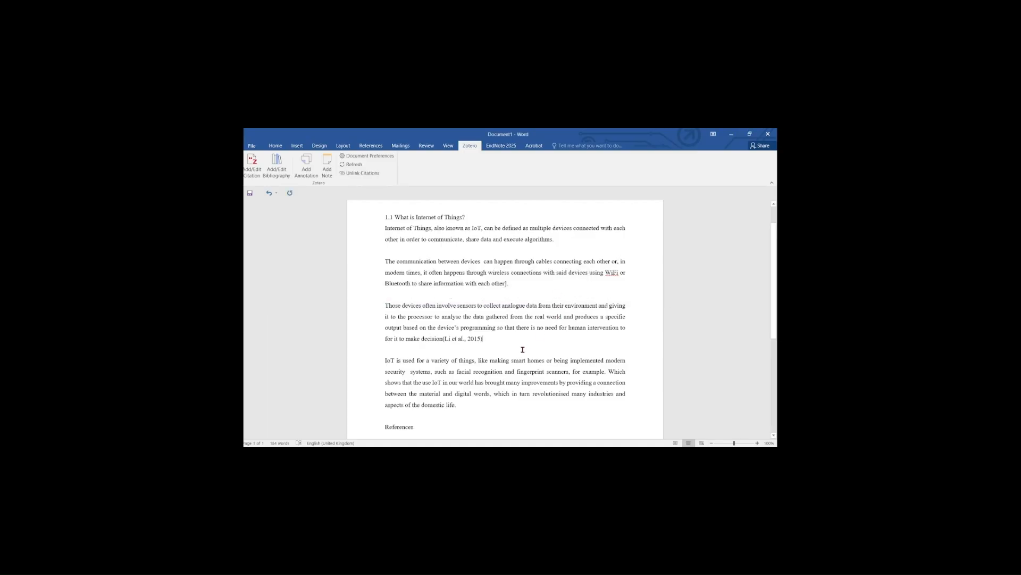
Insert a Zotero citation of "The internet of things: a survey" on the line below the References heading
{"action": "scroll", "coordinate": [523, 349], "scroll_direction": "down", "scroll_amount": 2}
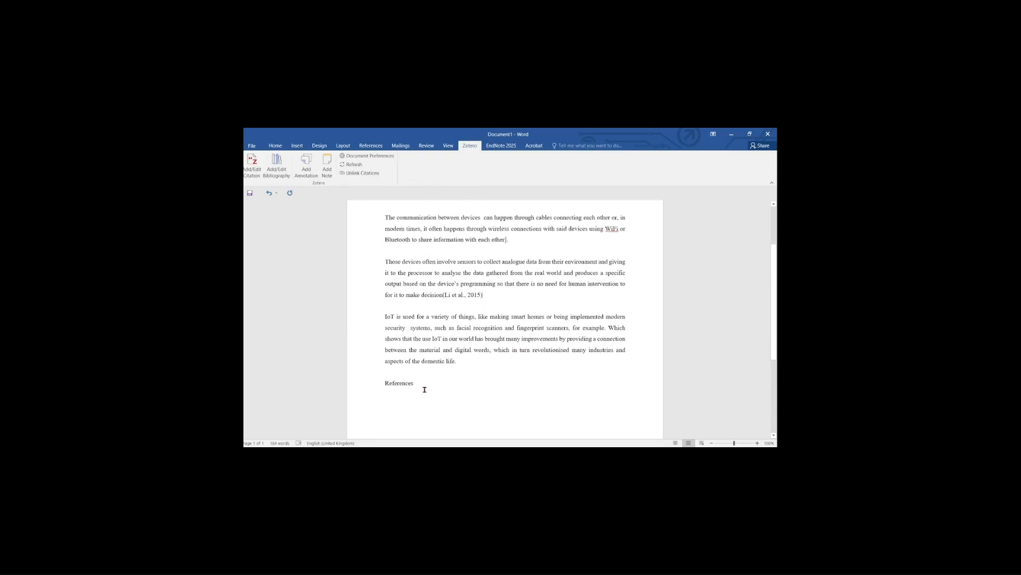
{"action": "left_click", "coordinate": [396, 392]}
{"action": "left_click", "coordinate": [252, 163]}
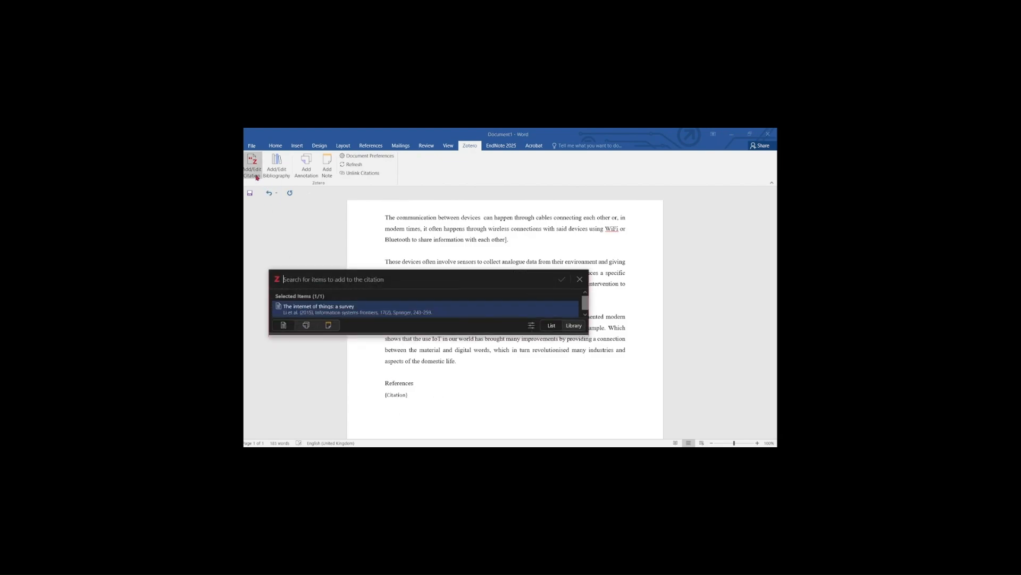
{"action": "left_click", "coordinate": [298, 313]}
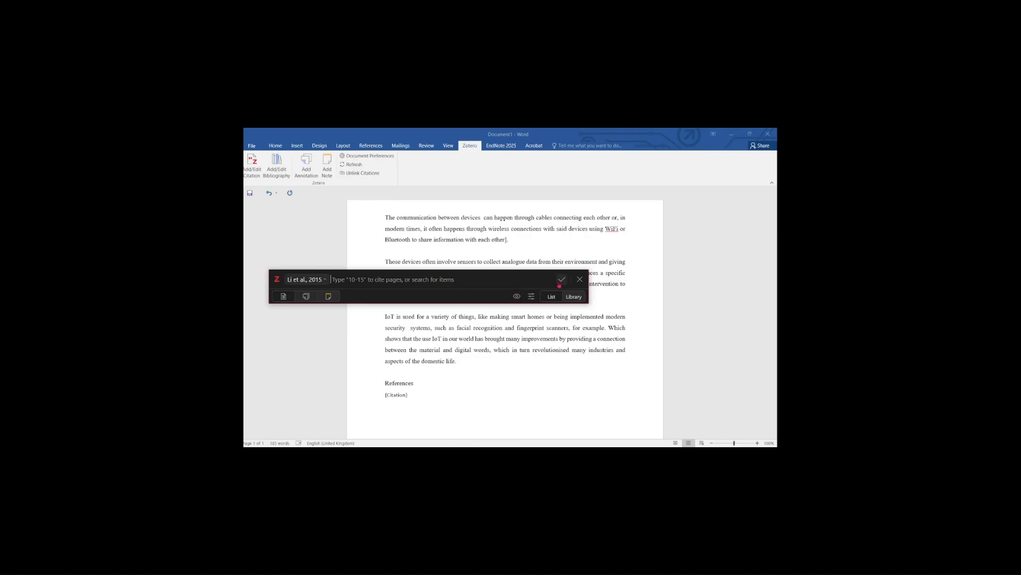
{"action": "left_click", "coordinate": [561, 280]}
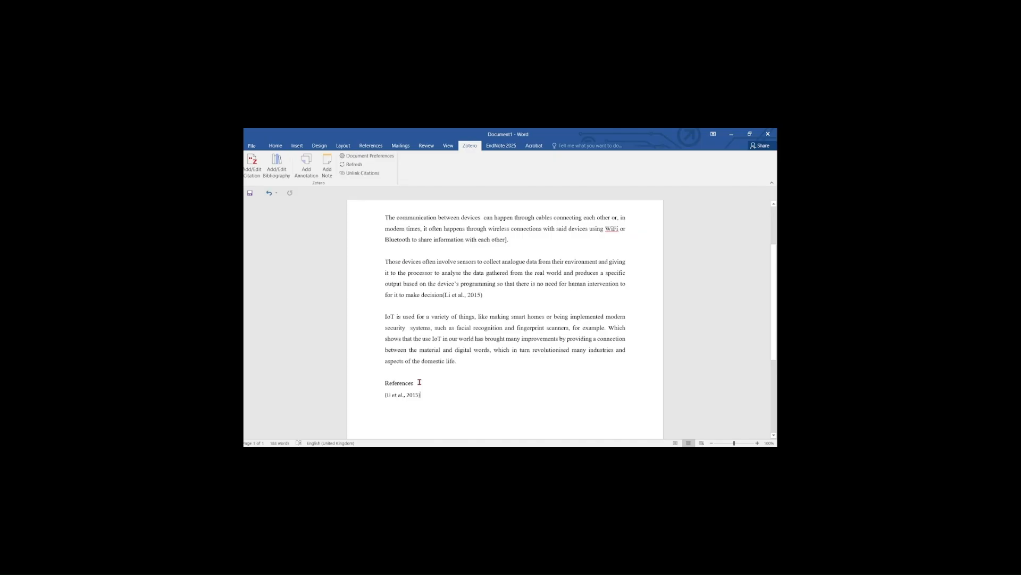
Replace the in-text citation below the References heading with a Zotero bibliography
{"action": "left_click_drag", "start_coordinate": [422, 396], "coordinate": [384, 396]}
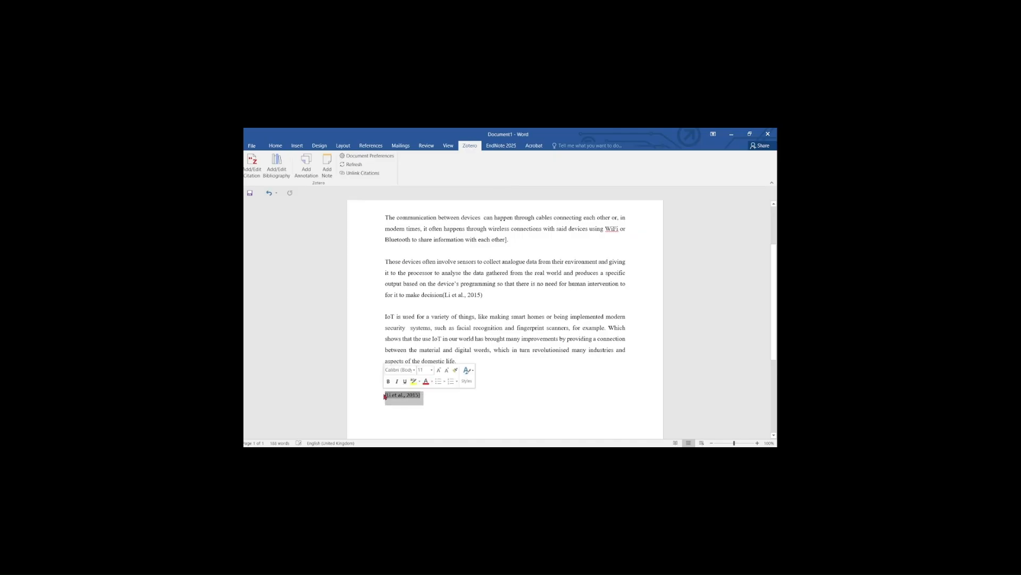
{"action": "left_click", "coordinate": [276, 164]}
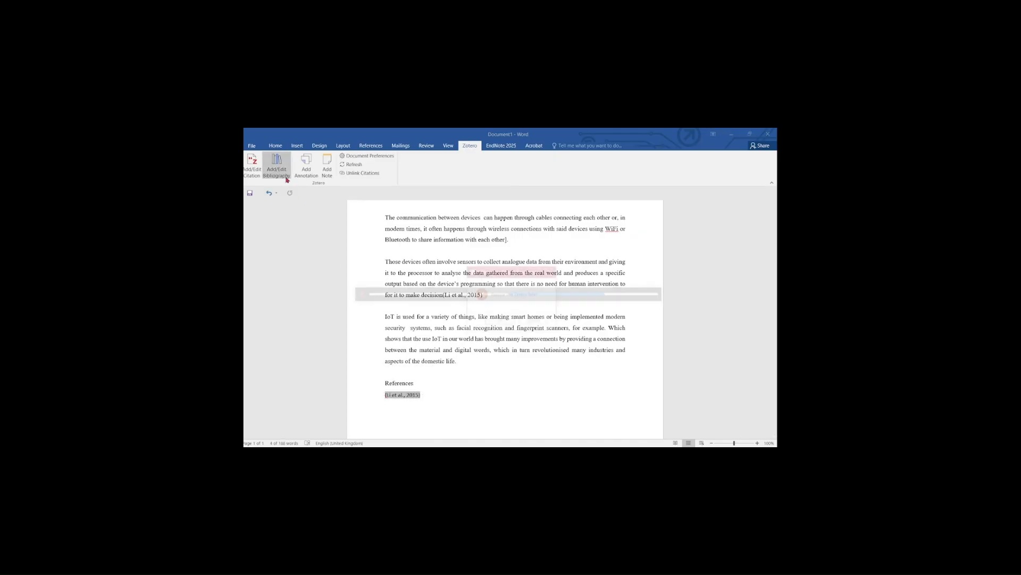
{"action": "left_click", "coordinate": [501, 321]}
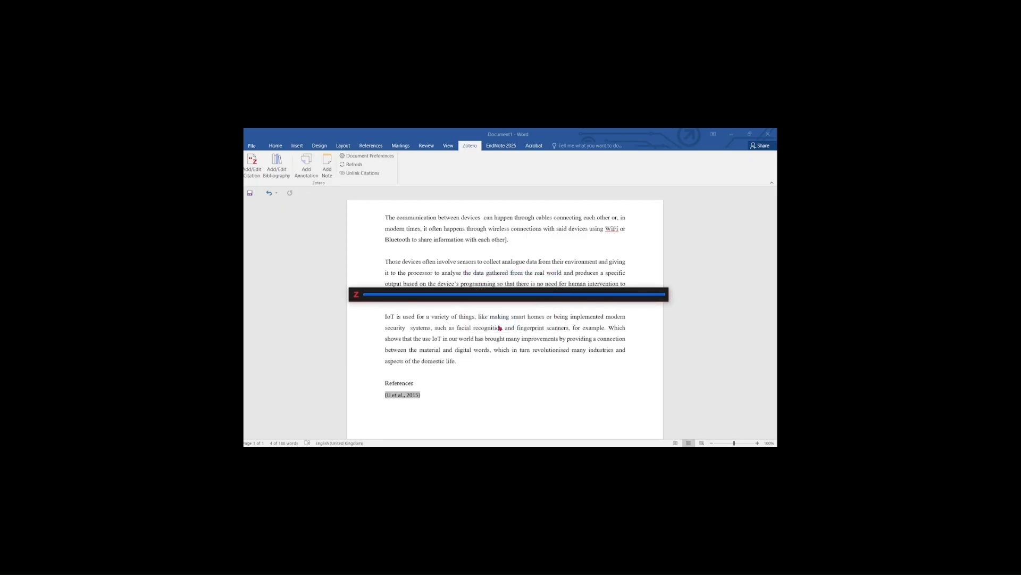
{"action": "left_click", "coordinate": [484, 418]}
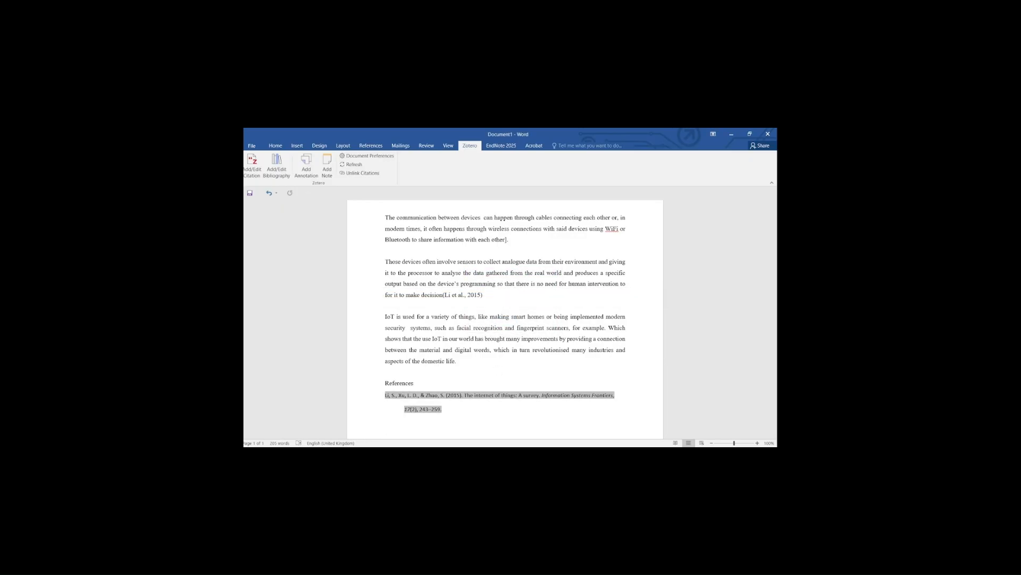
Select "The internet of things: An overview" in Zotero and cite it in the Word document after "aspects of the domestic life", before the full stop
{"action": "key", "text": "alt+Tab"}
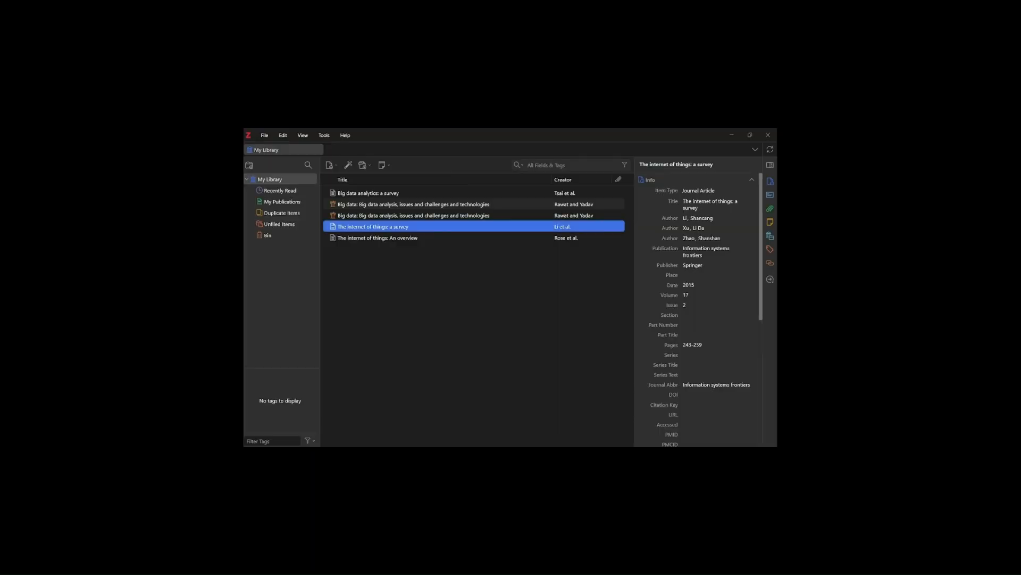
{"action": "left_click", "coordinate": [415, 239]}
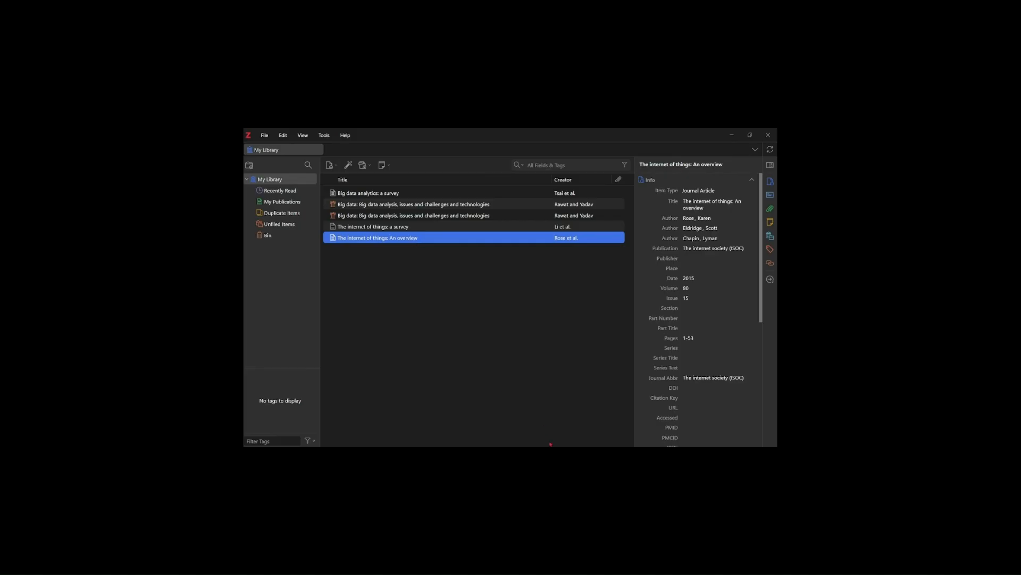
{"action": "key", "text": "alt+Tab"}
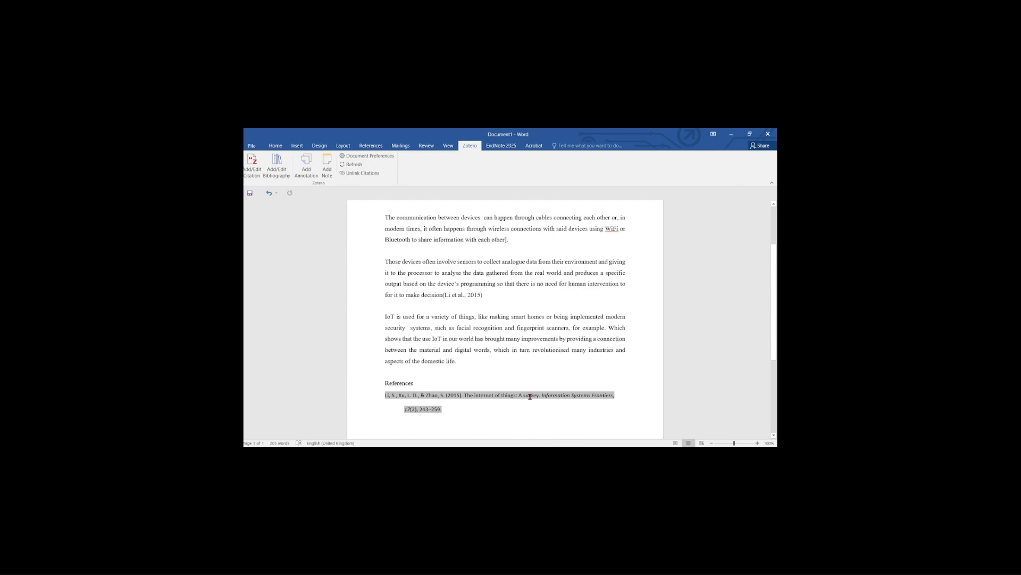
{"action": "left_click", "coordinate": [455, 361]}
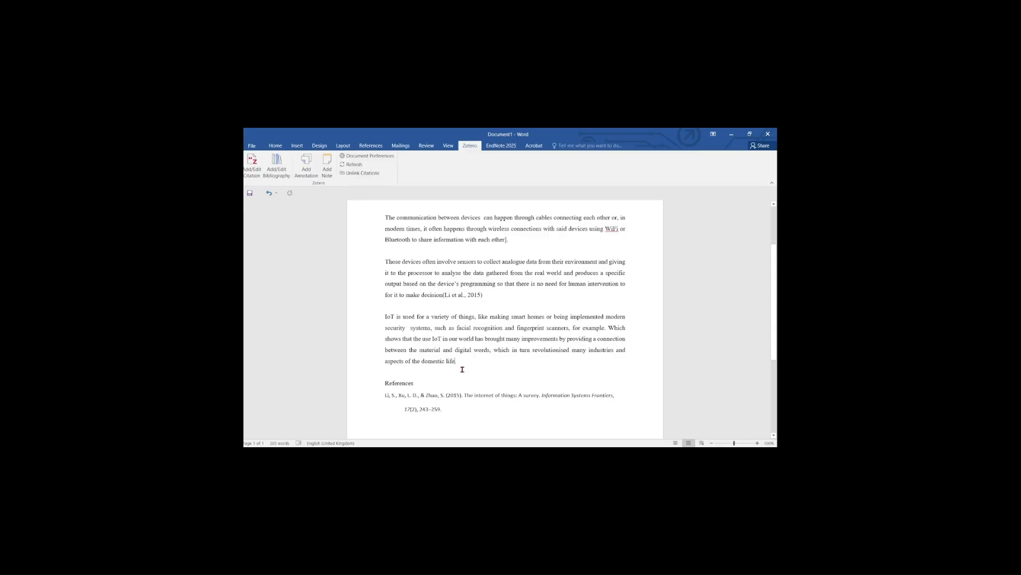
{"action": "left_click", "coordinate": [256, 177]}
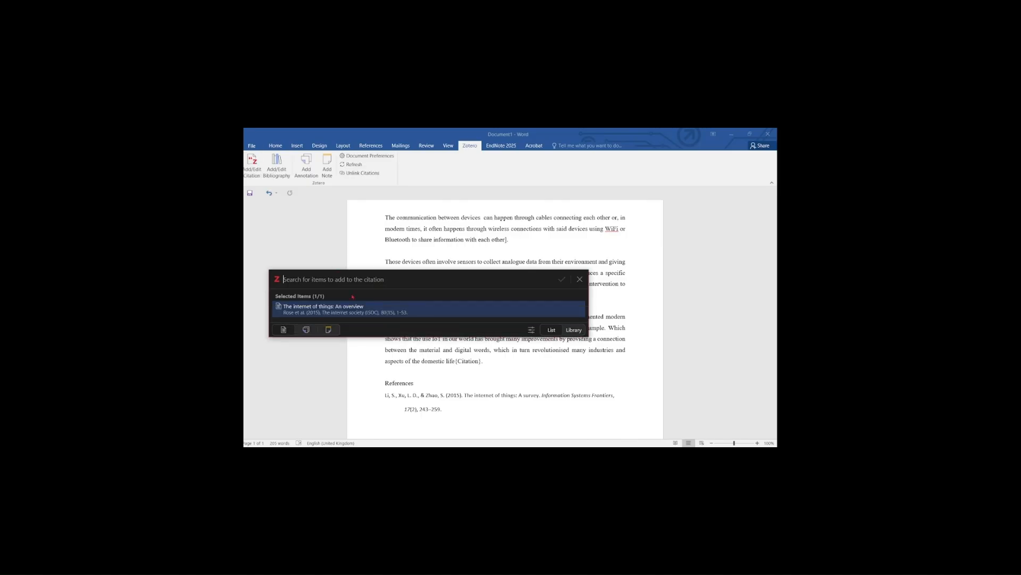
{"action": "left_click", "coordinate": [356, 307]}
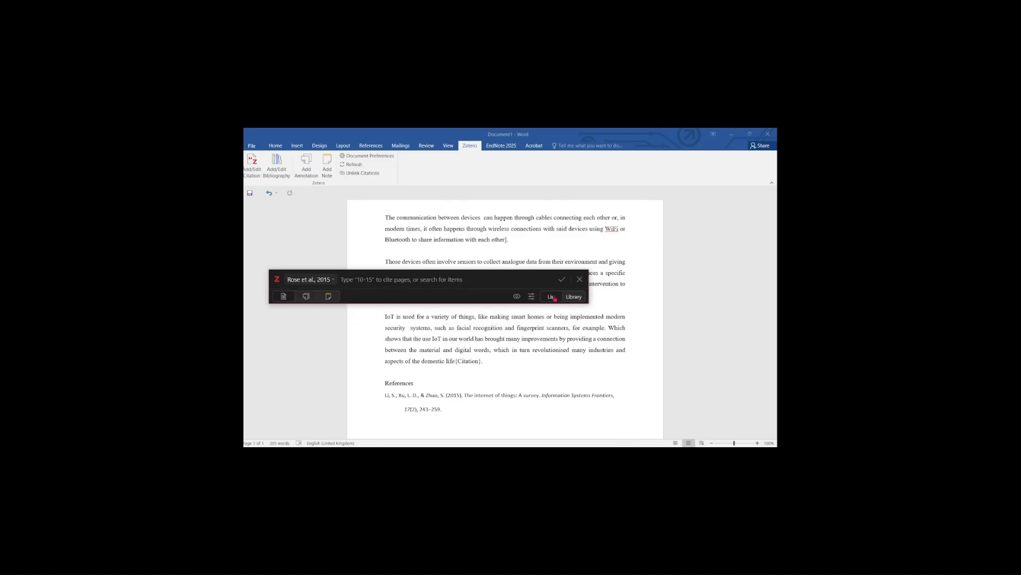
{"action": "left_click", "coordinate": [562, 279]}
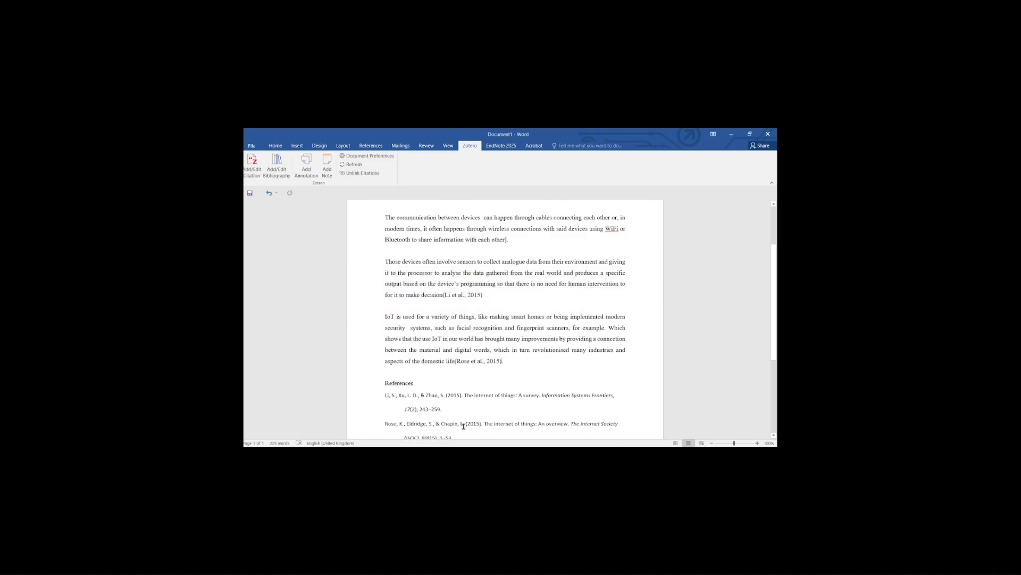
{"action": "scroll", "coordinate": [472, 427], "scroll_direction": "down", "scroll_amount": 1}
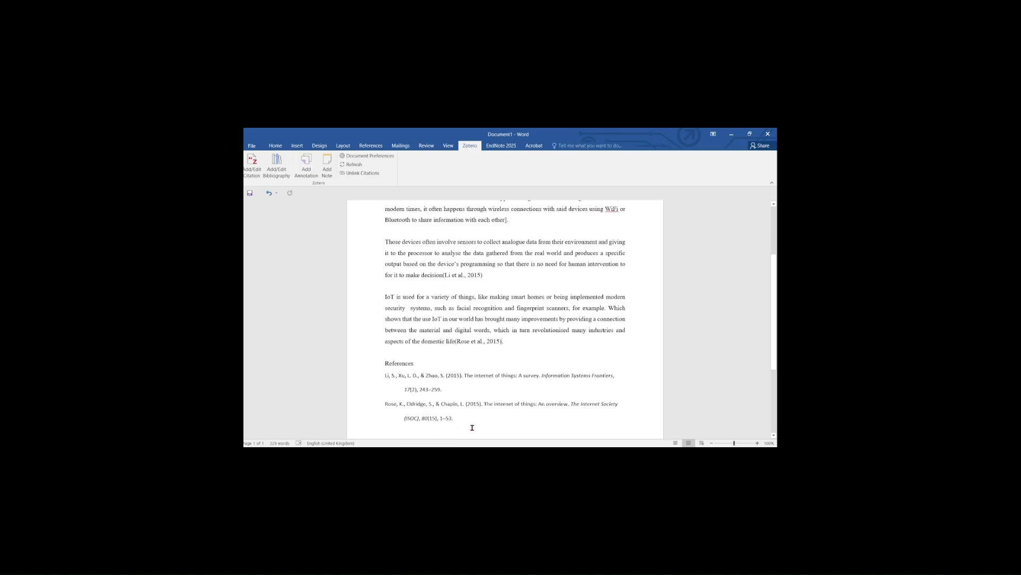
{"action": "left_click_drag", "start_coordinate": [503, 342], "coordinate": [384, 333]}
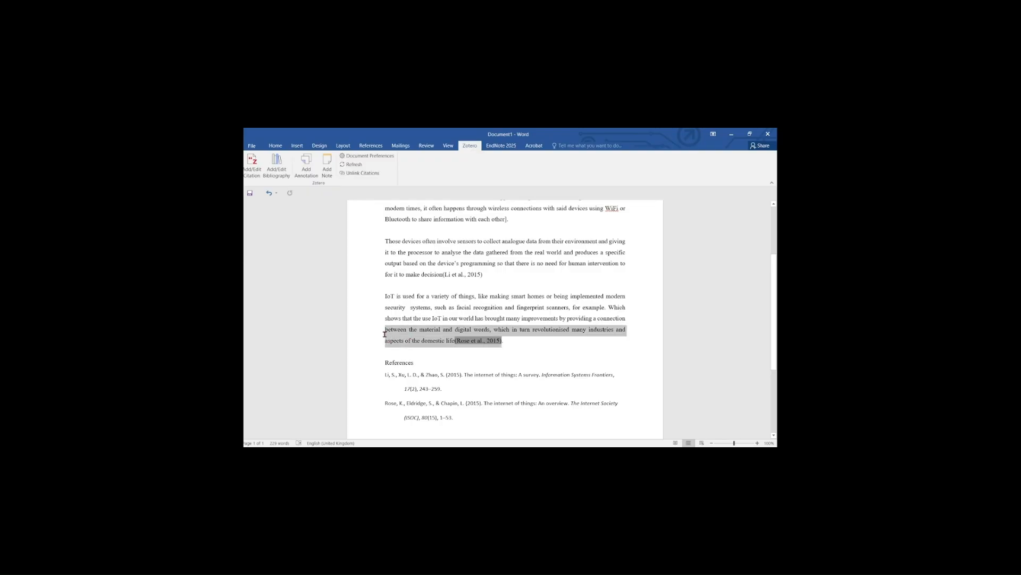
{"action": "left_click_drag", "start_coordinate": [384, 332], "coordinate": [391, 341]}
{"action": "left_click", "coordinate": [518, 349]}
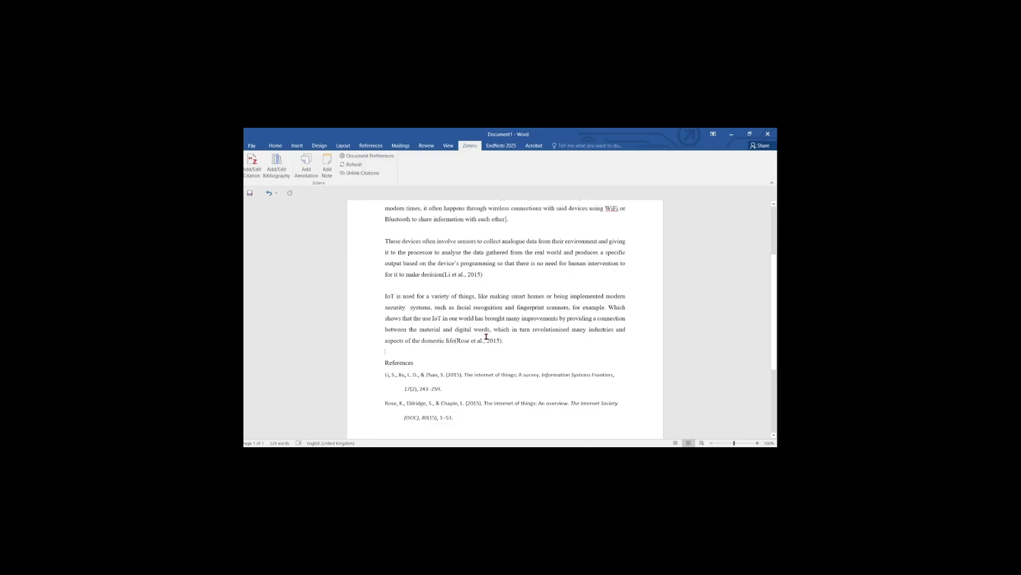
Browse the available Zotero citation styles for the document and apply the Nature style to the citations and bibliography
{"action": "left_click", "coordinate": [367, 158]}
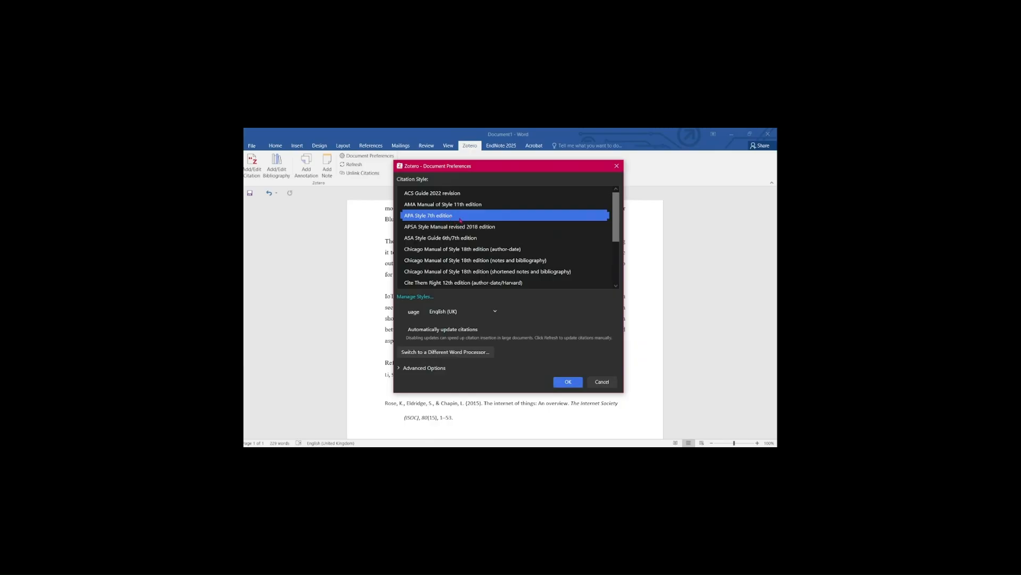
{"action": "scroll", "coordinate": [461, 220], "scroll_direction": "down", "scroll_amount": 2}
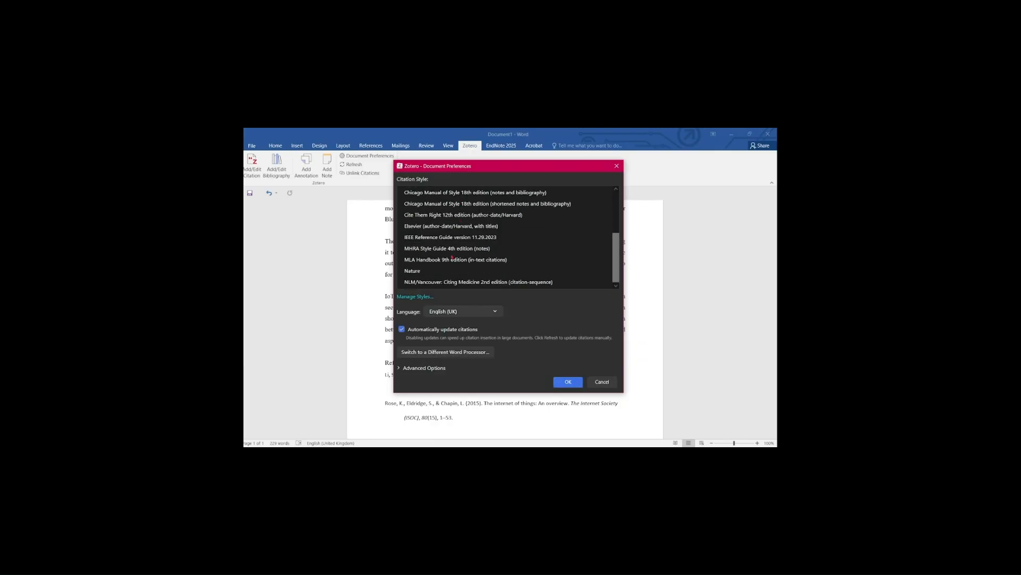
{"action": "scroll", "coordinate": [442, 258], "scroll_direction": "up", "scroll_amount": 2}
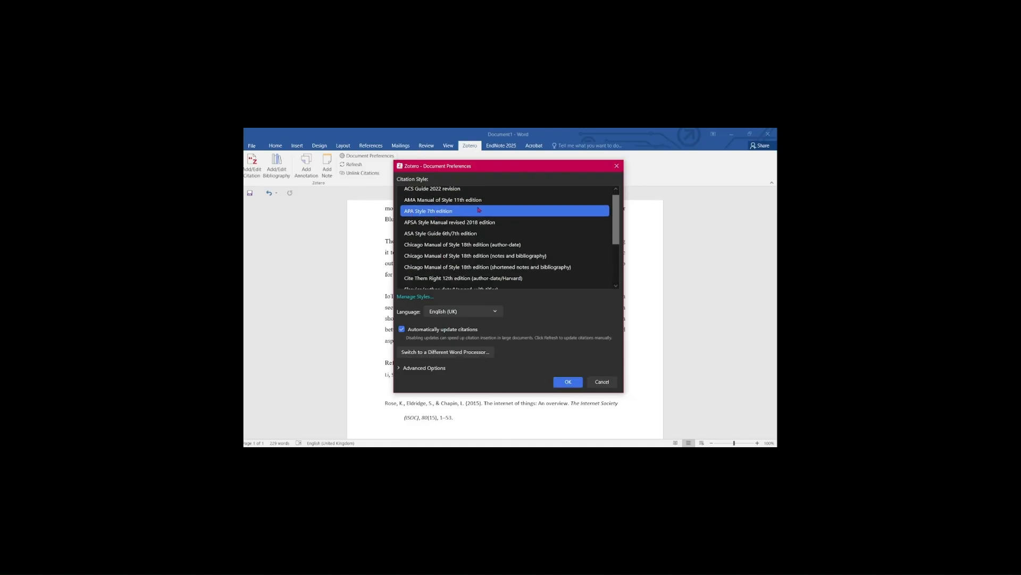
{"action": "scroll", "coordinate": [487, 251], "scroll_direction": "down", "scroll_amount": 2}
{"action": "left_click", "coordinate": [429, 269]}
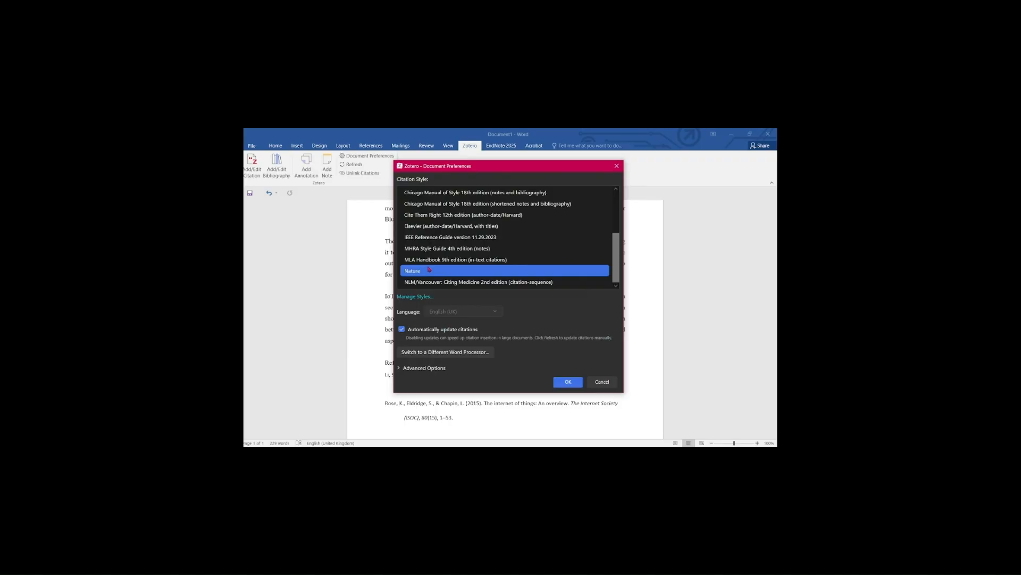
{"action": "left_click", "coordinate": [562, 381]}
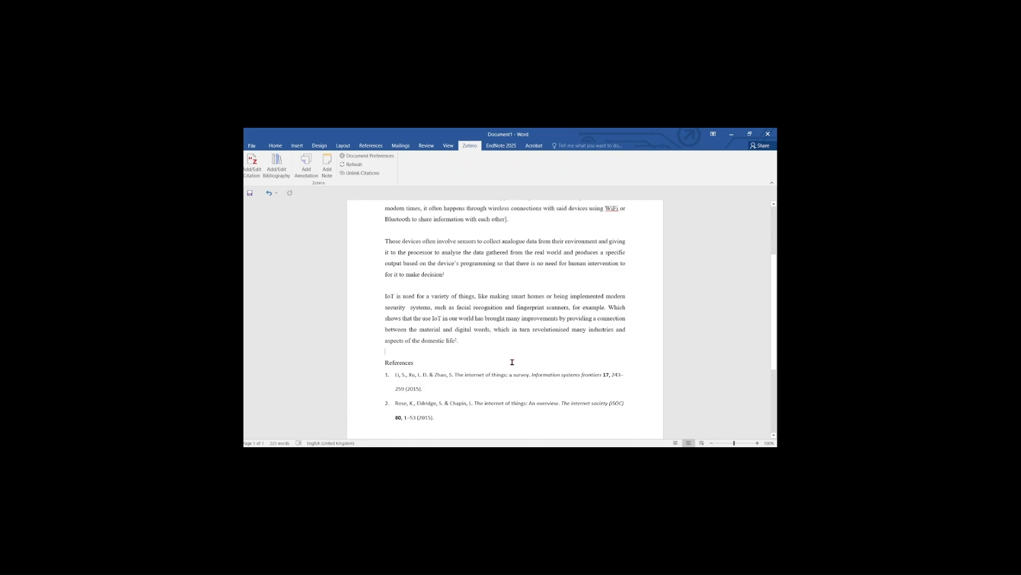
Change the document's Zotero citation style back to APA Style 7th edition
{"action": "left_click", "coordinate": [377, 159]}
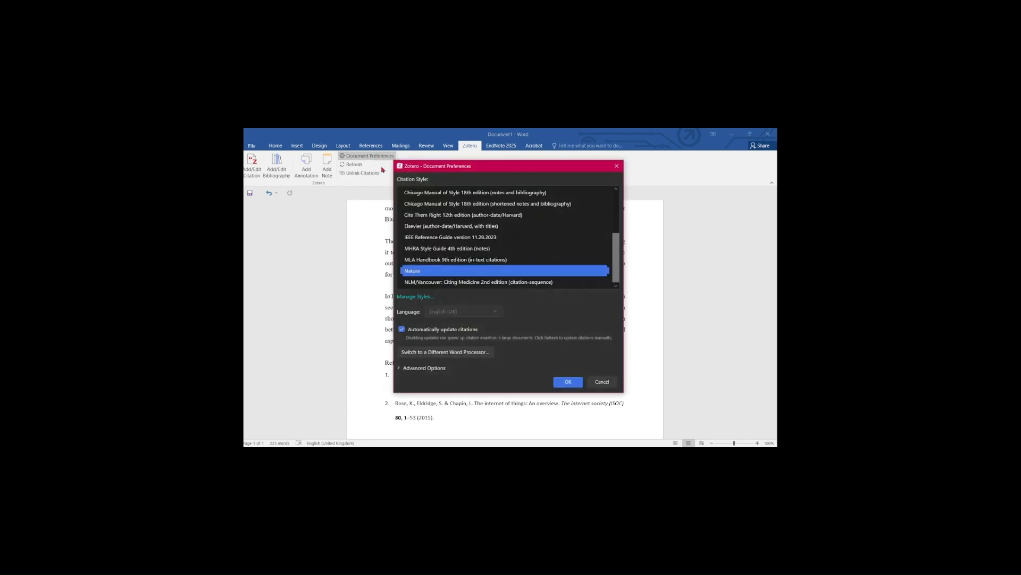
{"action": "scroll", "coordinate": [424, 242], "scroll_direction": "up", "scroll_amount": 10}
{"action": "left_click", "coordinate": [424, 216]}
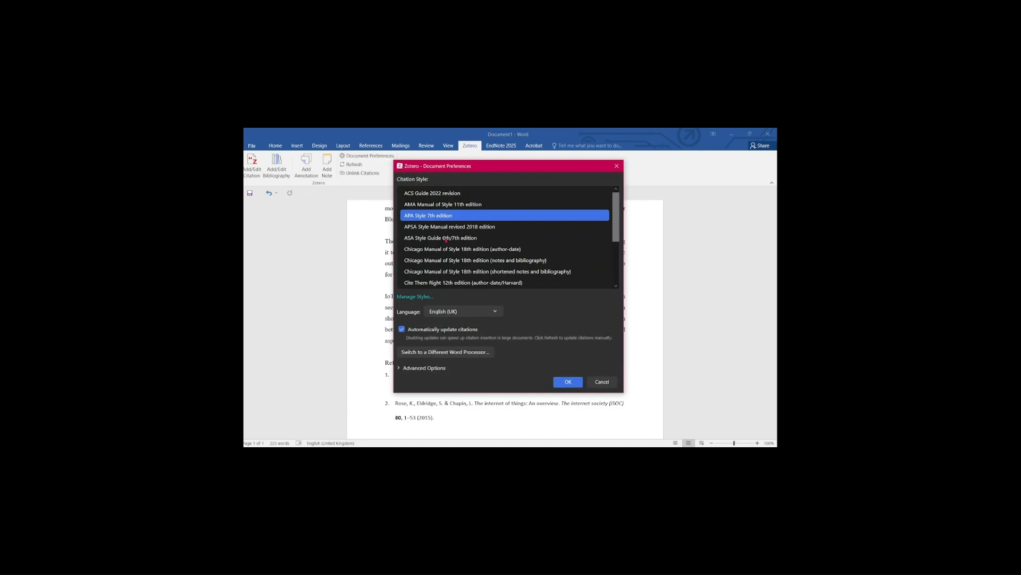
{"action": "left_click", "coordinate": [564, 381]}
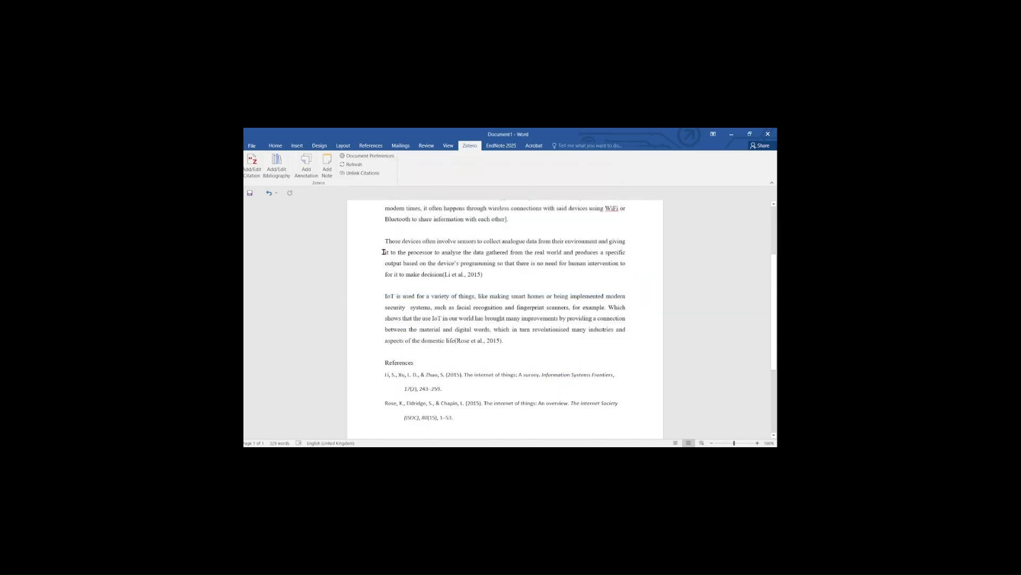
Set the document's Zotero citation style to Nature
{"action": "left_click", "coordinate": [386, 155]}
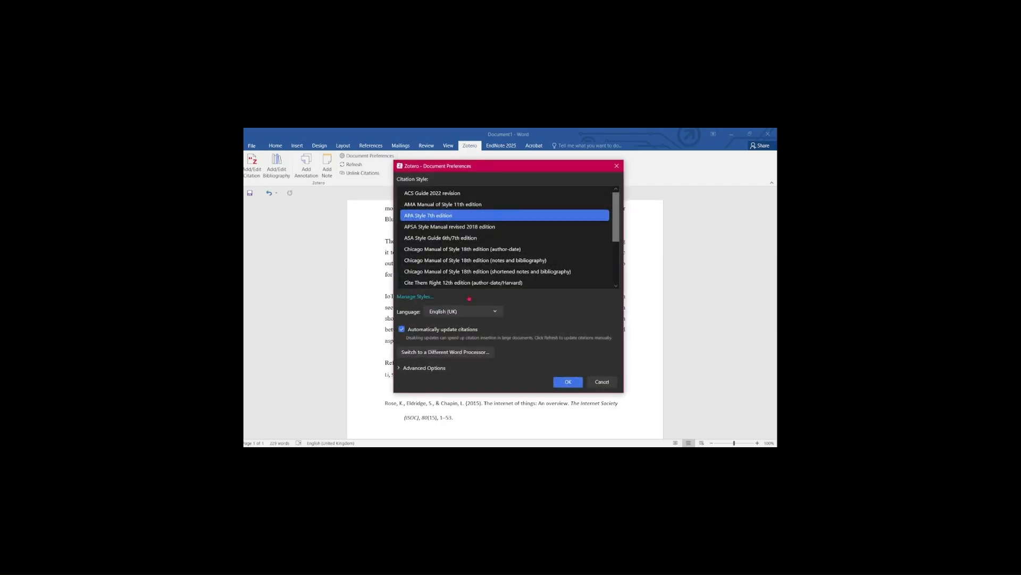
{"action": "scroll", "coordinate": [470, 284], "scroll_direction": "down", "scroll_amount": 2}
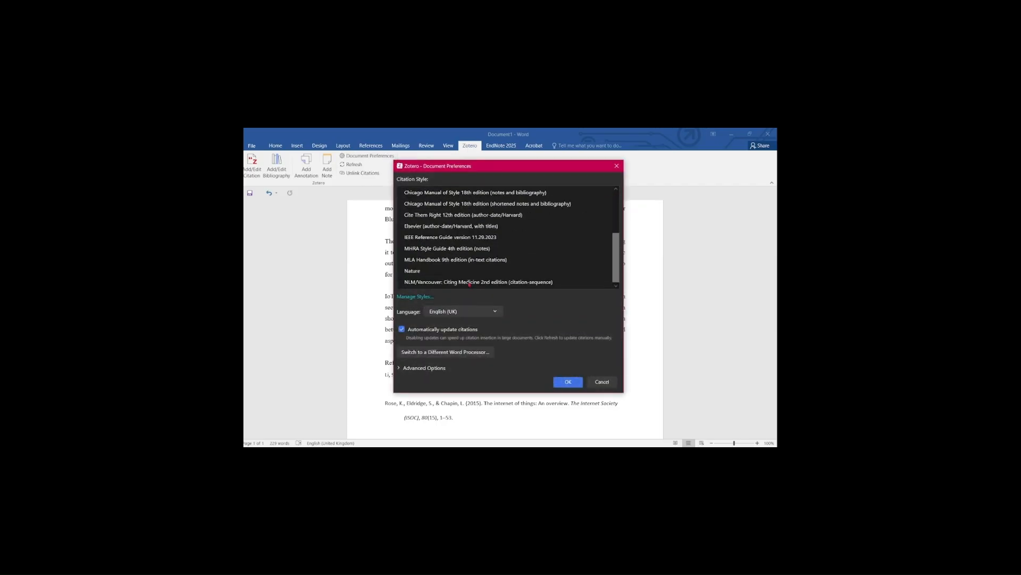
{"action": "left_click", "coordinate": [442, 271]}
{"action": "left_click", "coordinate": [564, 381]}
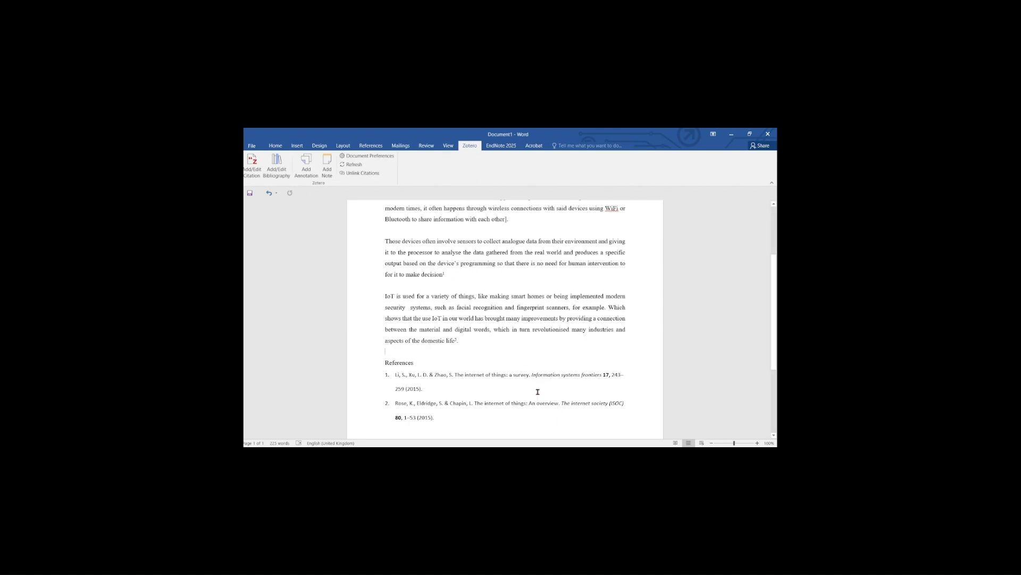
Switch to Zotero and review the Cite settings, from the style manager down to the word processor add-ins, then close the settings
{"action": "mouse_move", "coordinate": [543, 454]}
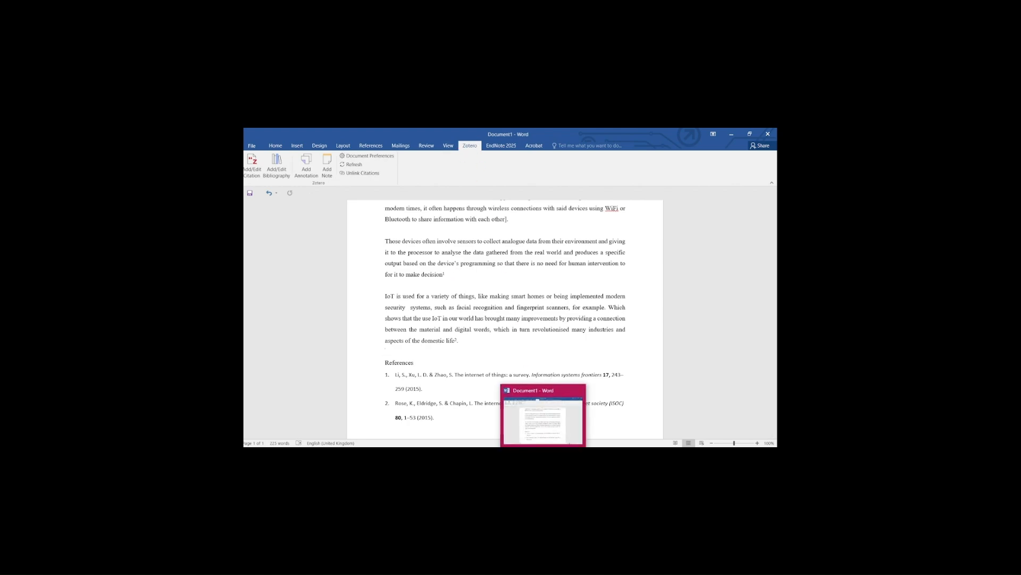
{"action": "left_click", "coordinate": [543, 453]}
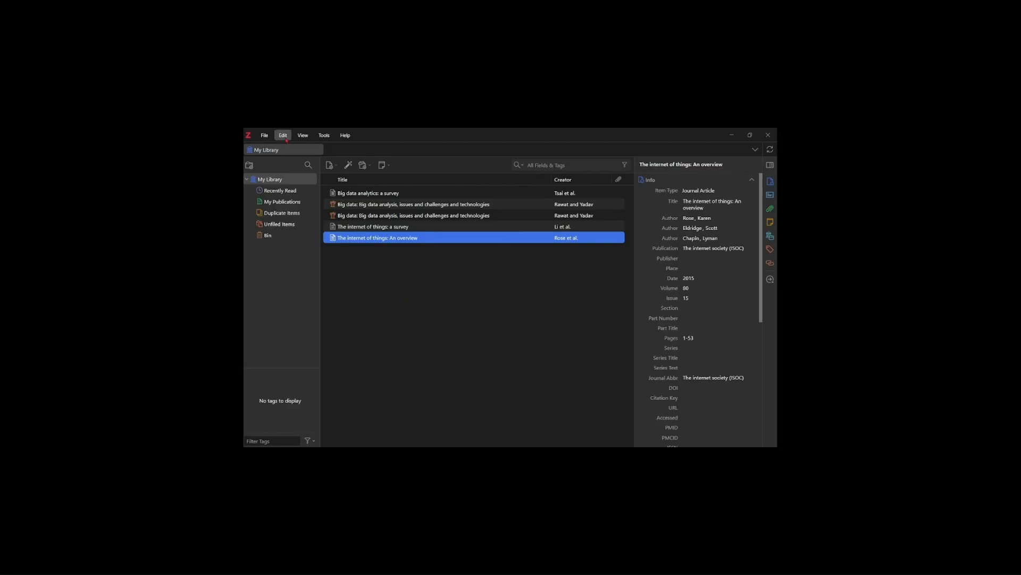
{"action": "left_click", "coordinate": [286, 140]}
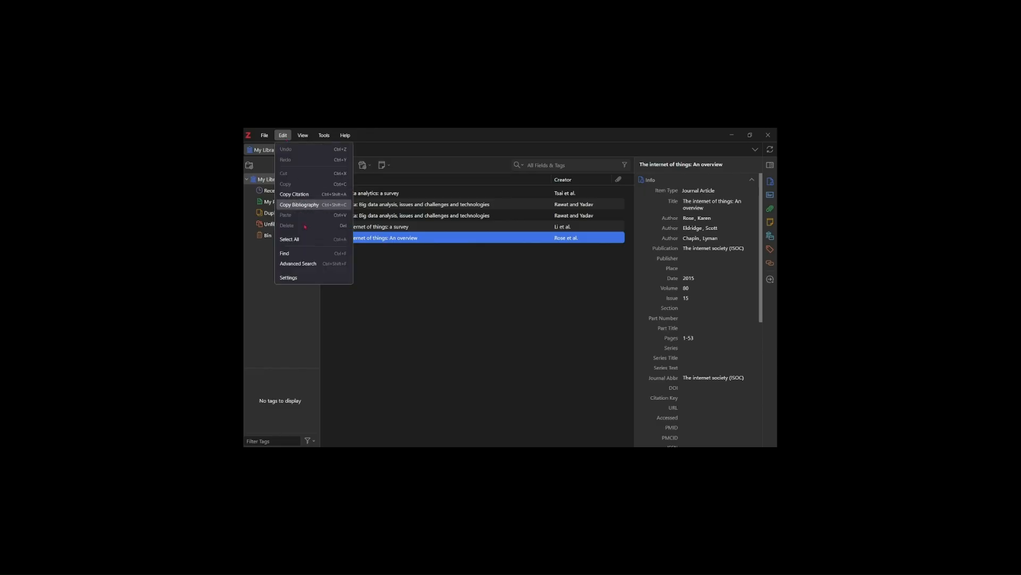
{"action": "left_click", "coordinate": [314, 279]}
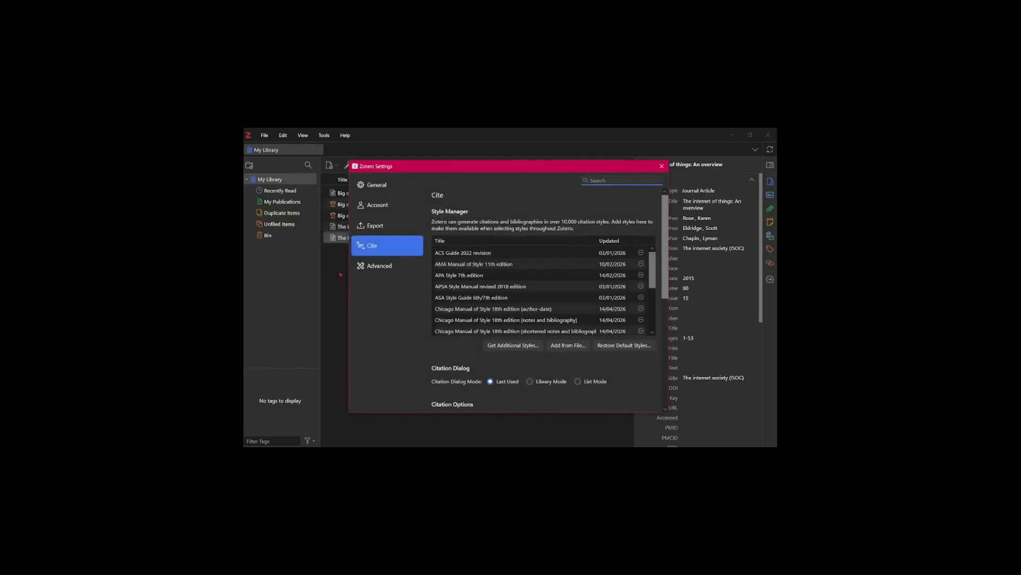
{"action": "scroll", "coordinate": [457, 344], "scroll_direction": "down", "scroll_amount": 5}
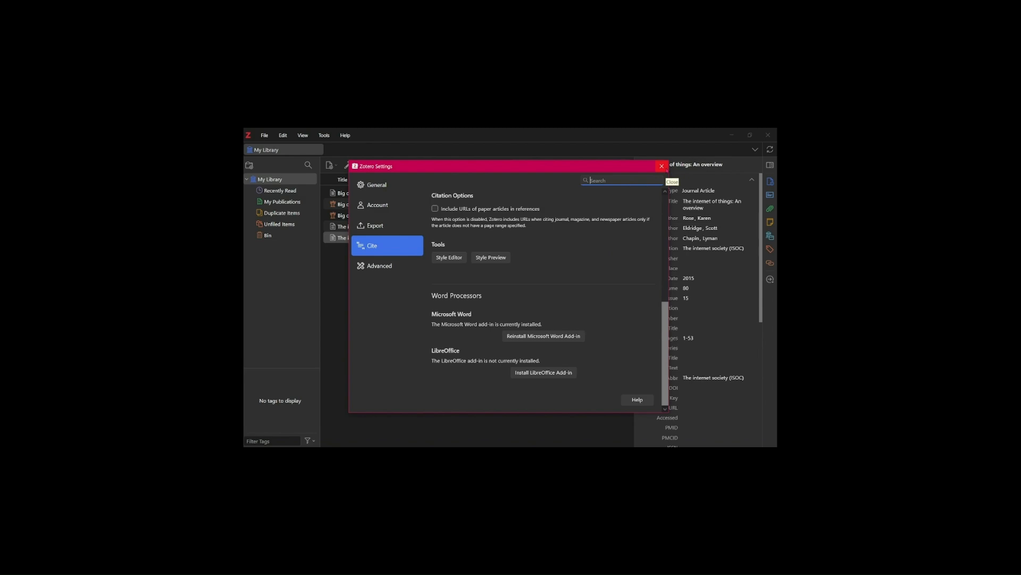
{"action": "left_click", "coordinate": [662, 166]}
Switch back to the Word document and look over its in-text citations and reference list
{"action": "mouse_move", "coordinate": [543, 454]}
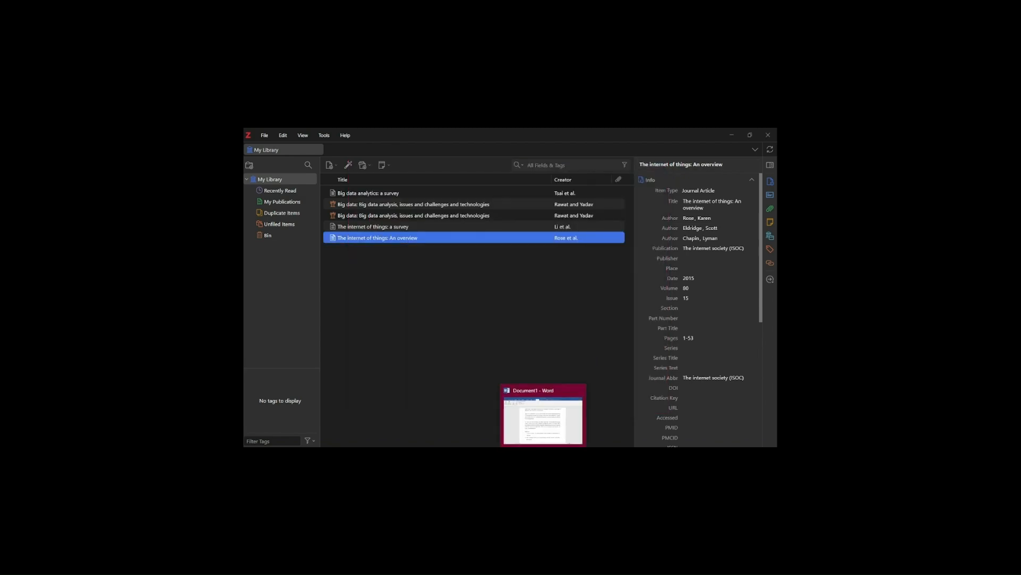
{"action": "left_click", "coordinate": [549, 435]}
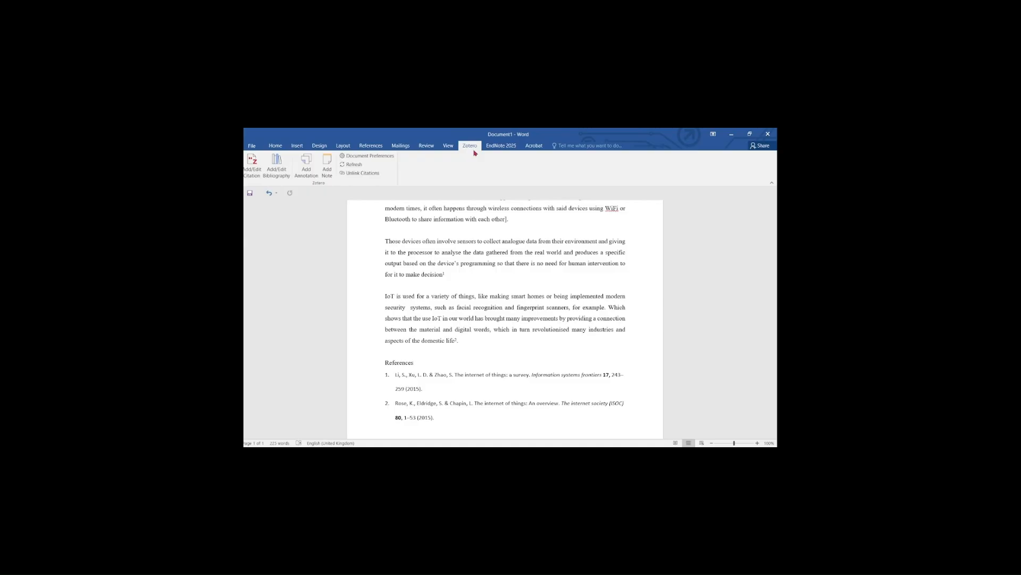
{"action": "scroll", "coordinate": [470, 259], "scroll_direction": "up", "scroll_amount": 2}
{"action": "scroll", "coordinate": [471, 259], "scroll_direction": "down", "scroll_amount": 2}
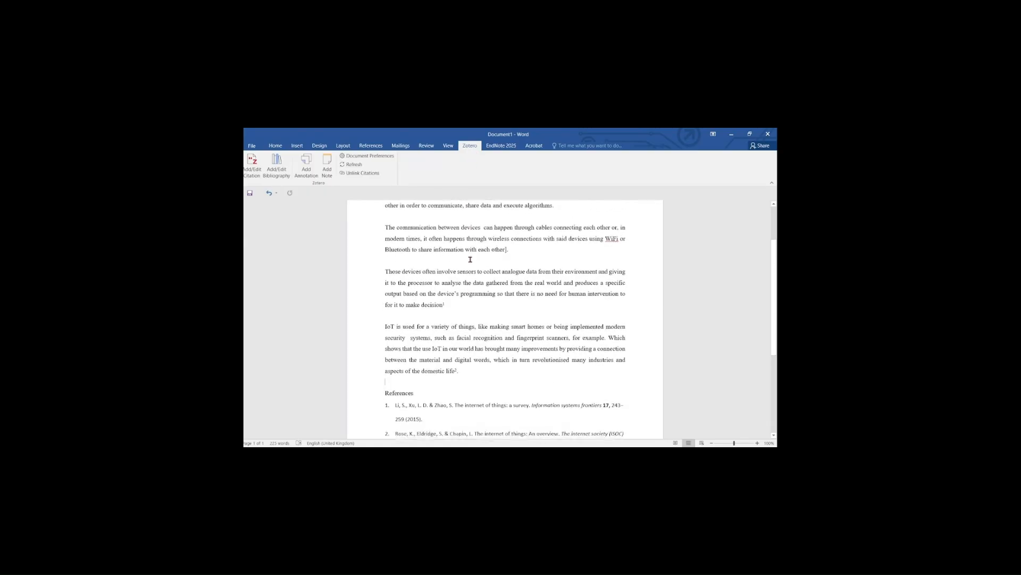